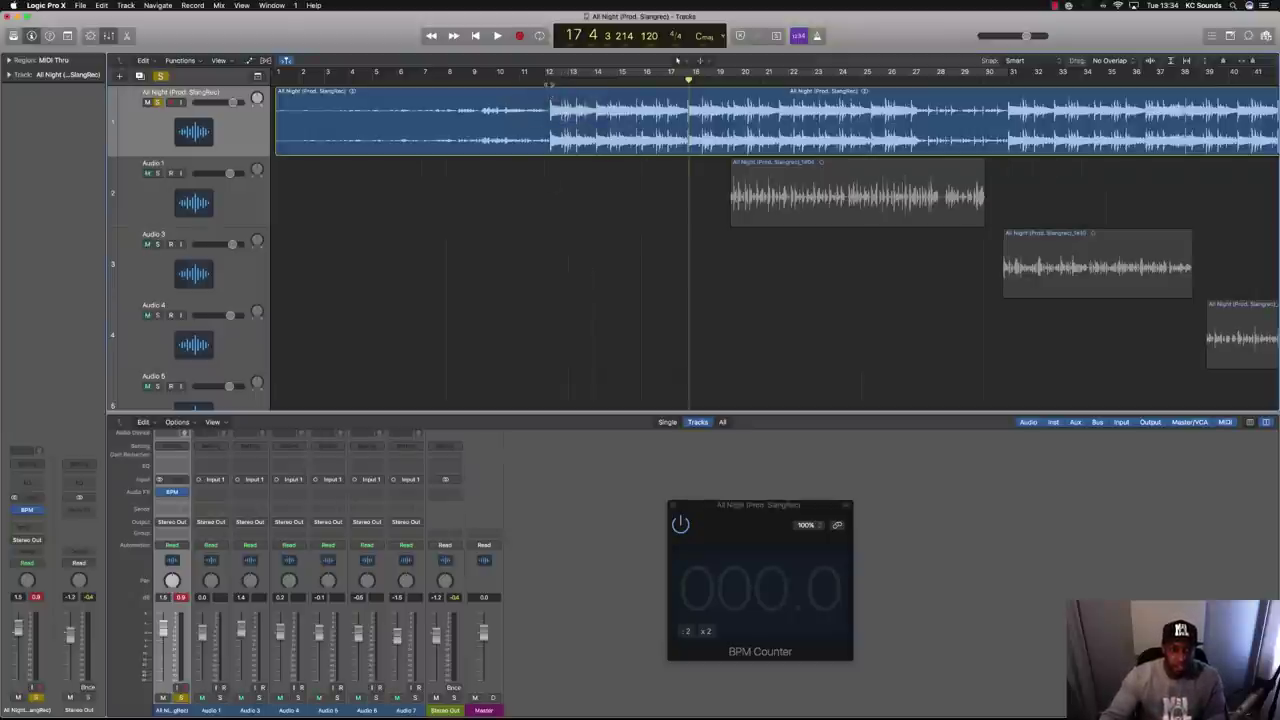
Step: Position the playhead around bars 9 to 12 of the beat, where its loud section begins
click(549, 83)
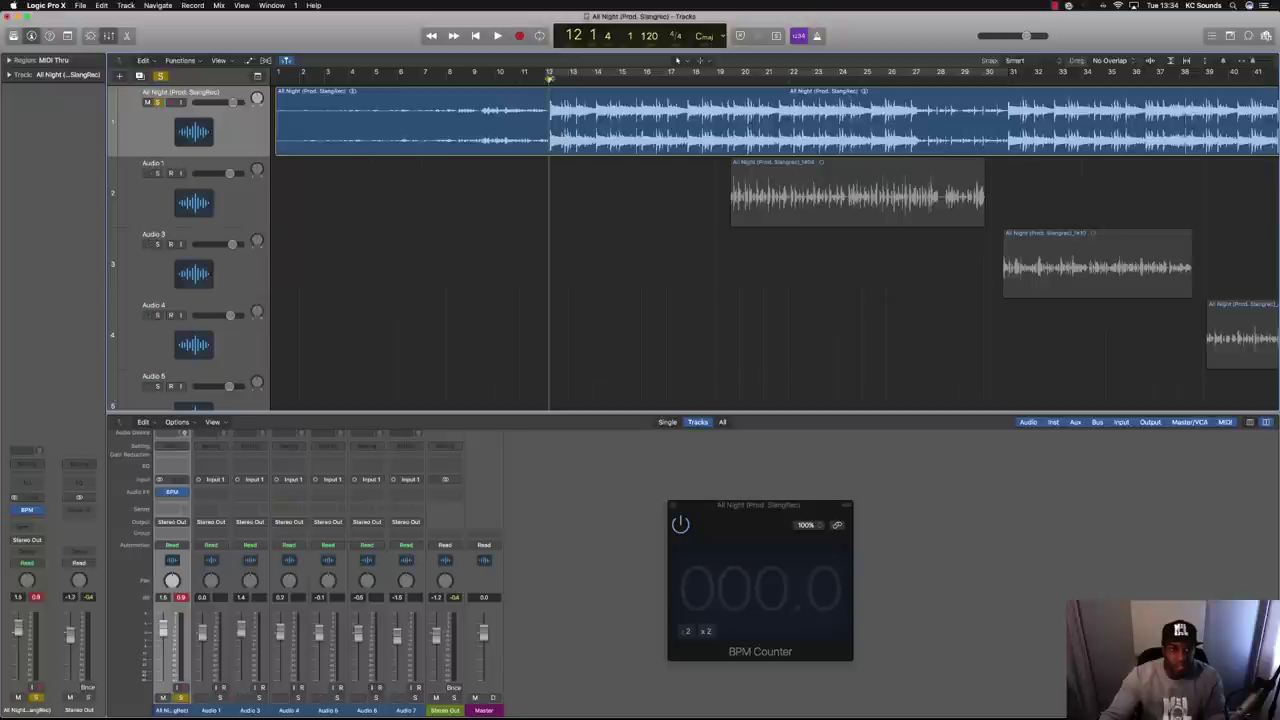
click(471, 80)
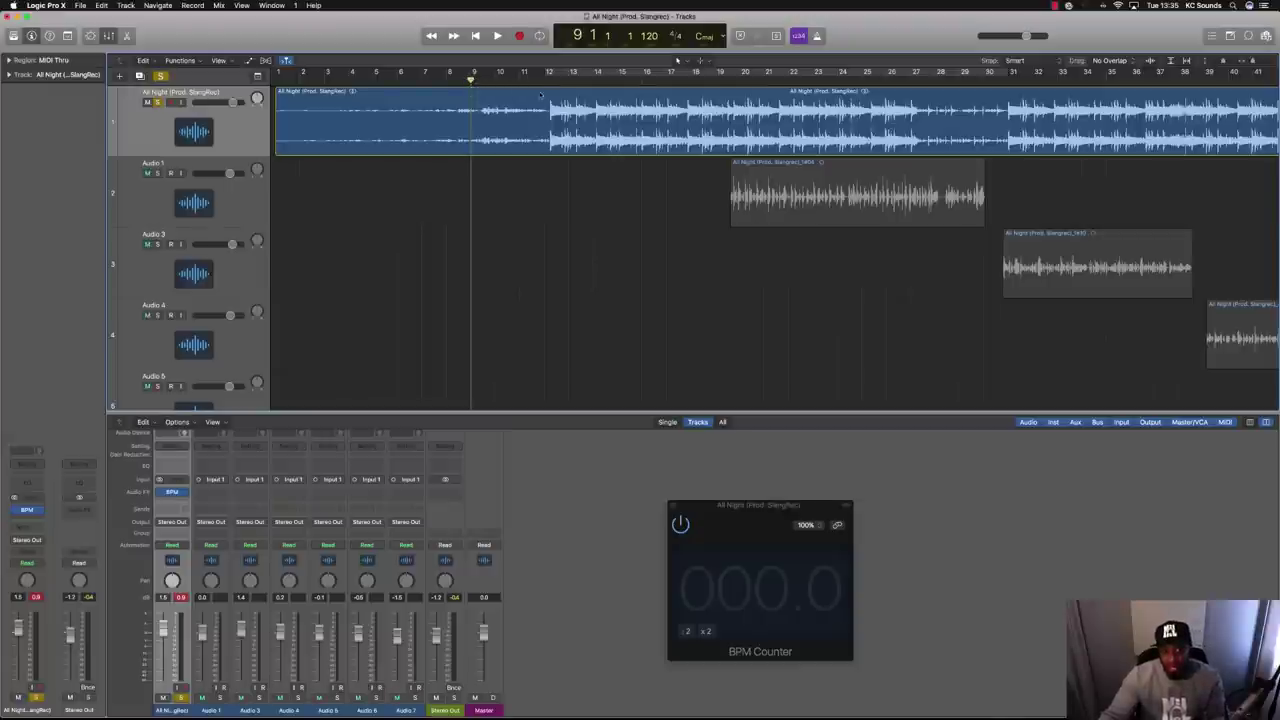
drag(471, 79, 549, 79)
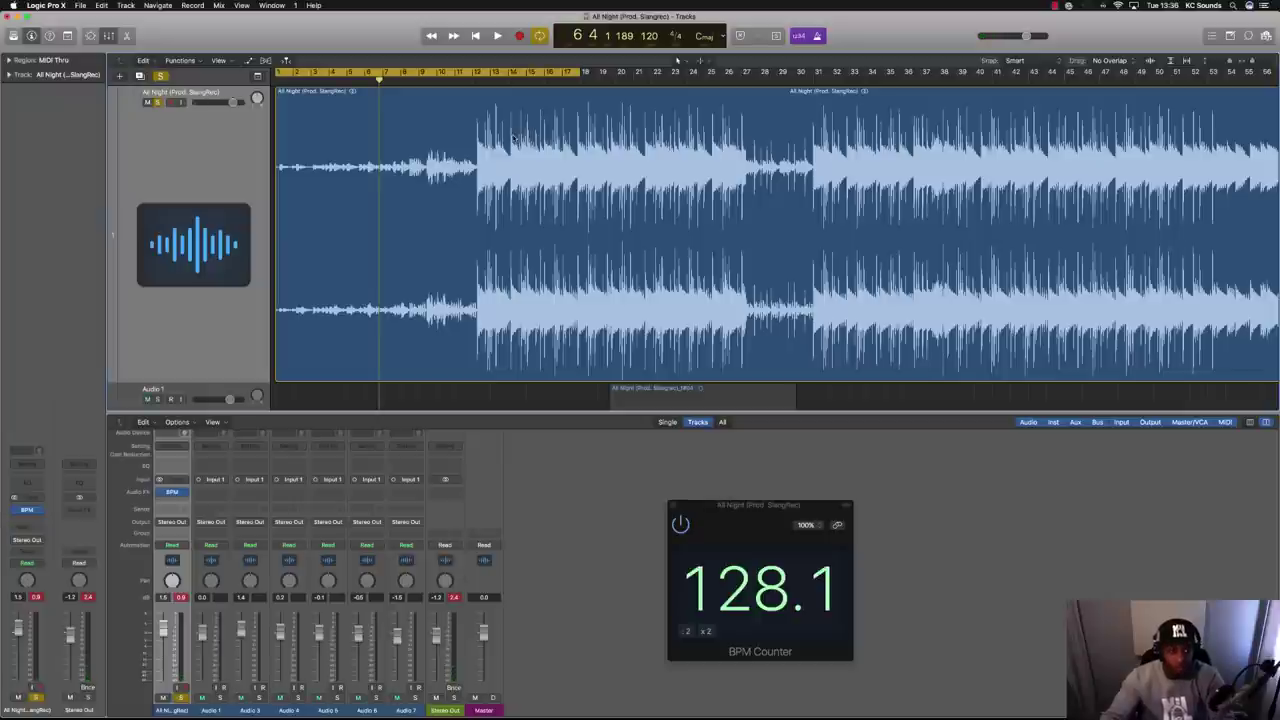
Step: Play the beat's intro from the project start with the BPM Counter open
key(Return)
key(space)
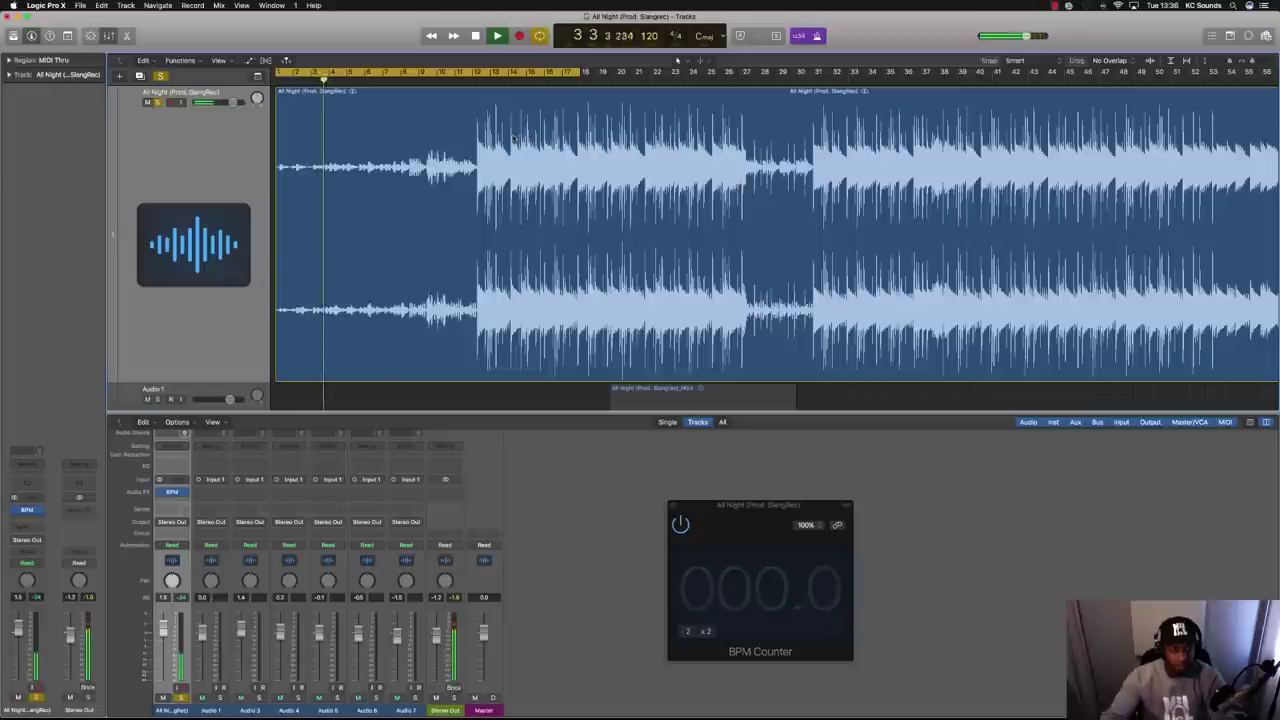
key(space)
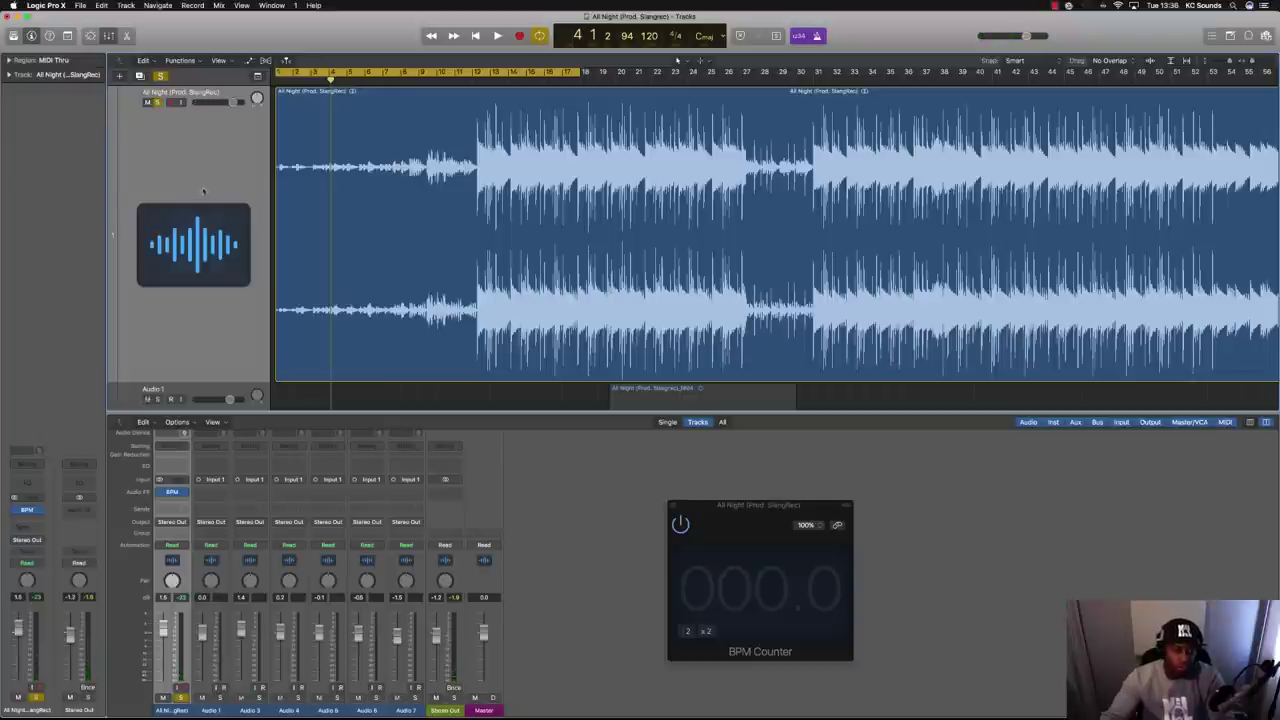
Step: Select the beat track, close its BPM Counter and play the beat with the cycle range moved to start at bar 12
click(203, 191)
click(29, 510)
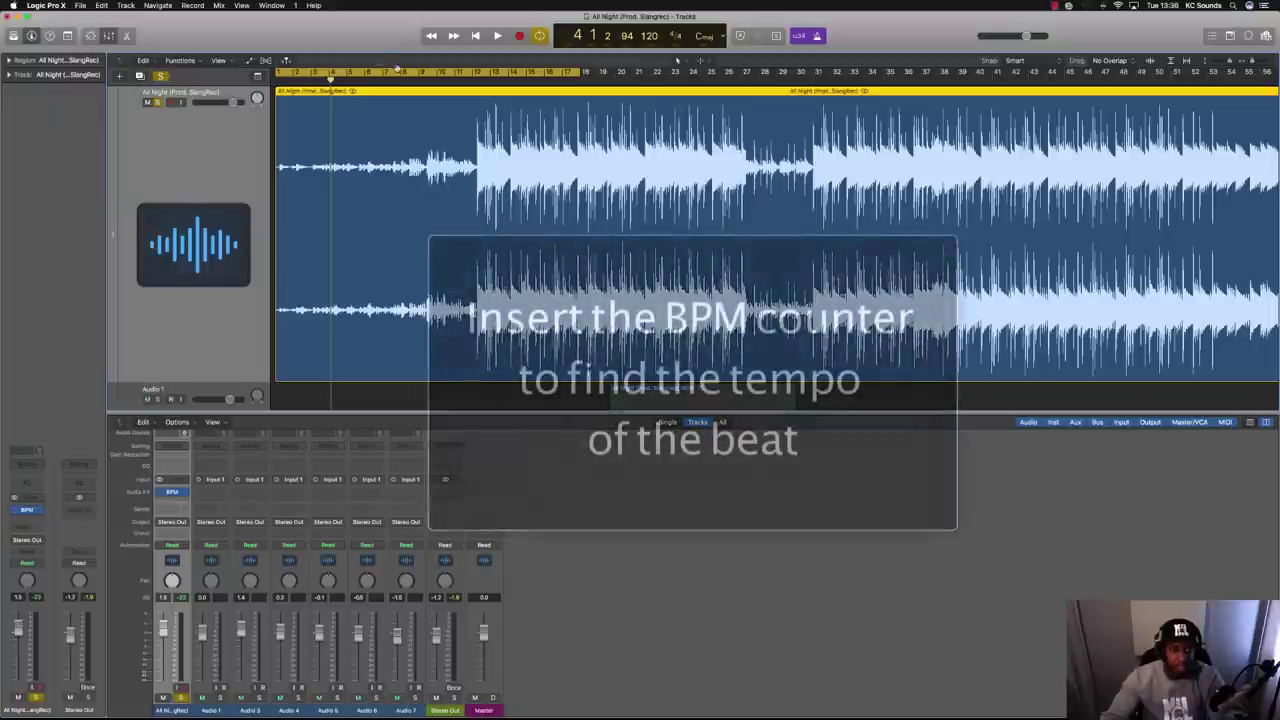
drag(400, 75, 606, 81)
key(space)
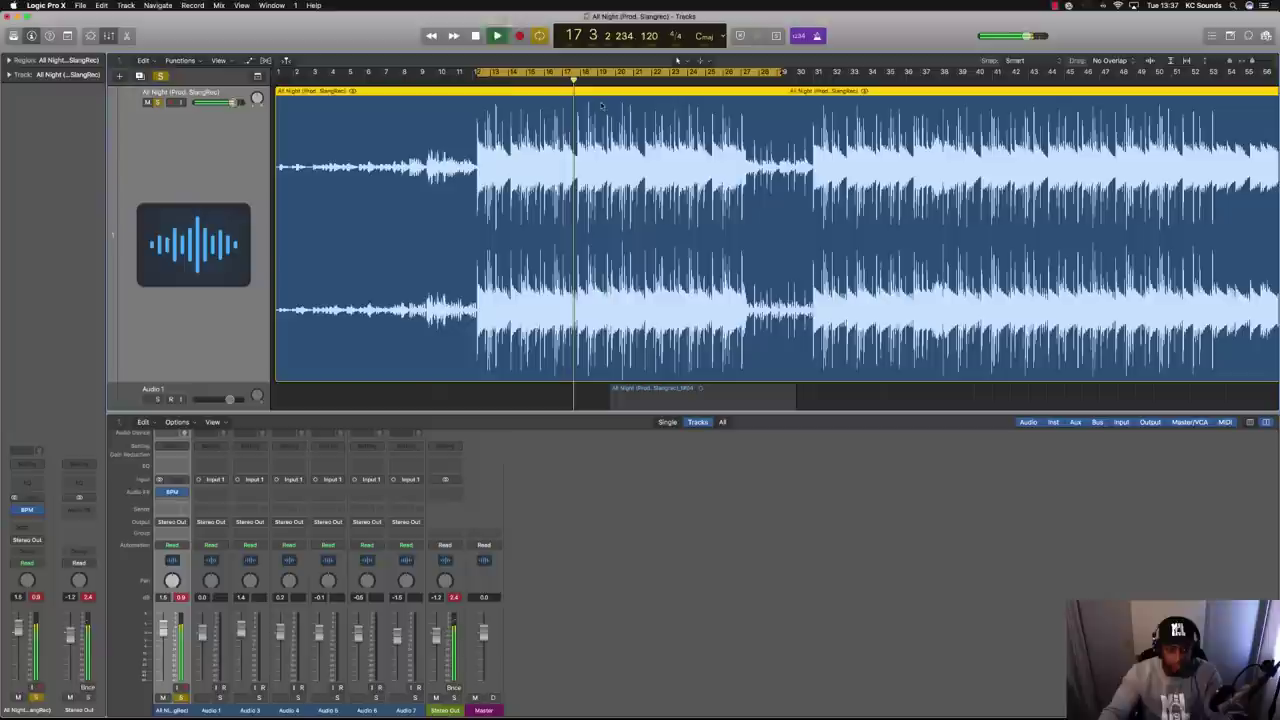
key(space)
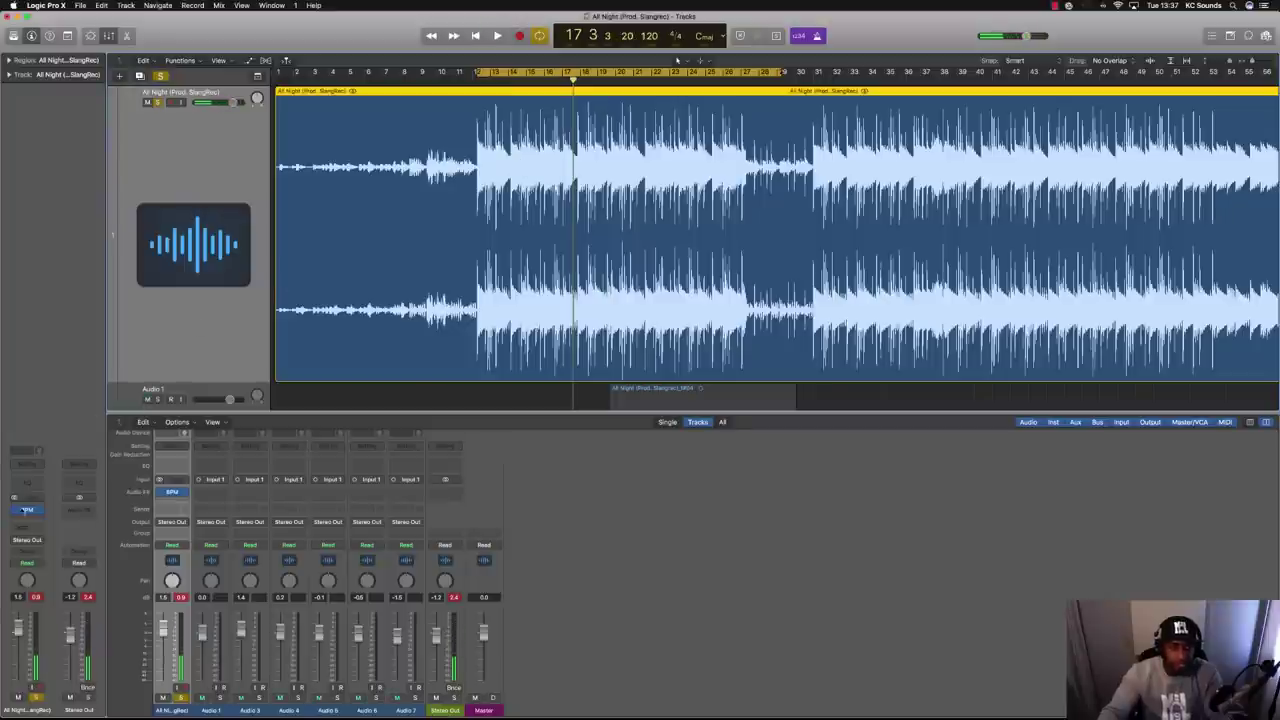
Step: Reopen the BPM Counter on the beat track and play the section where the Audio 1 vocals run over the beat
click(27, 509)
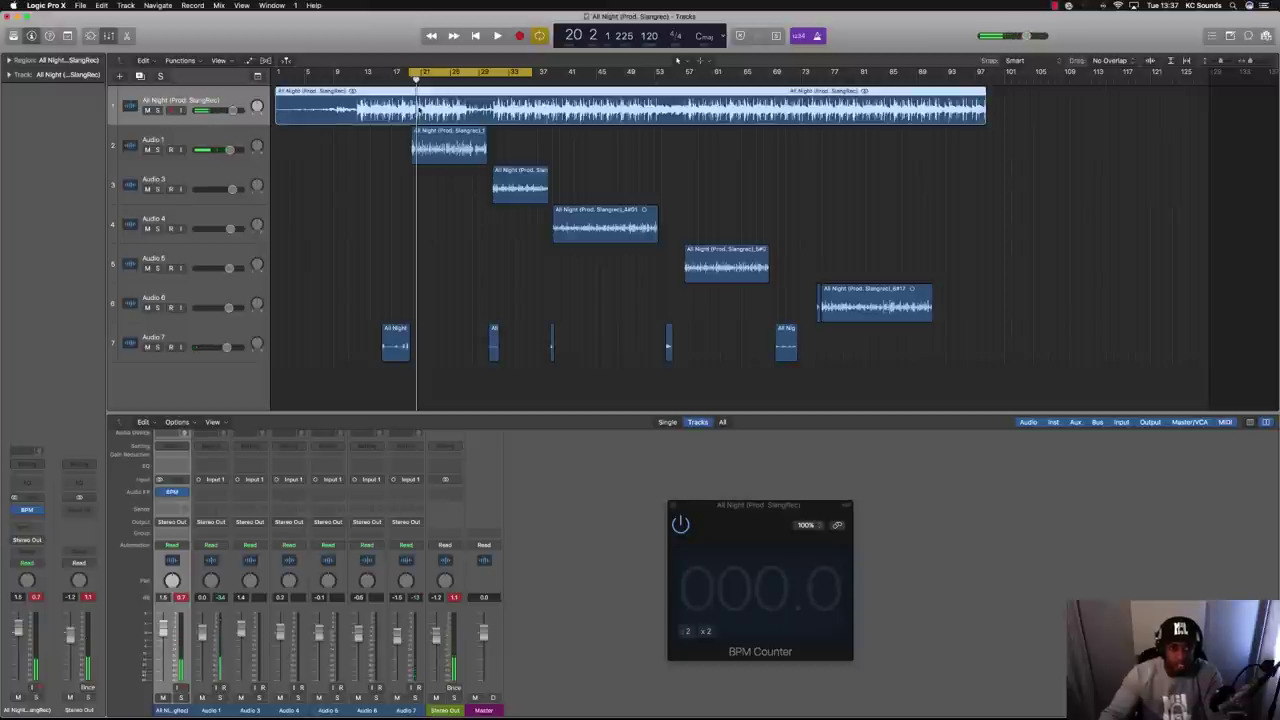
key(space)
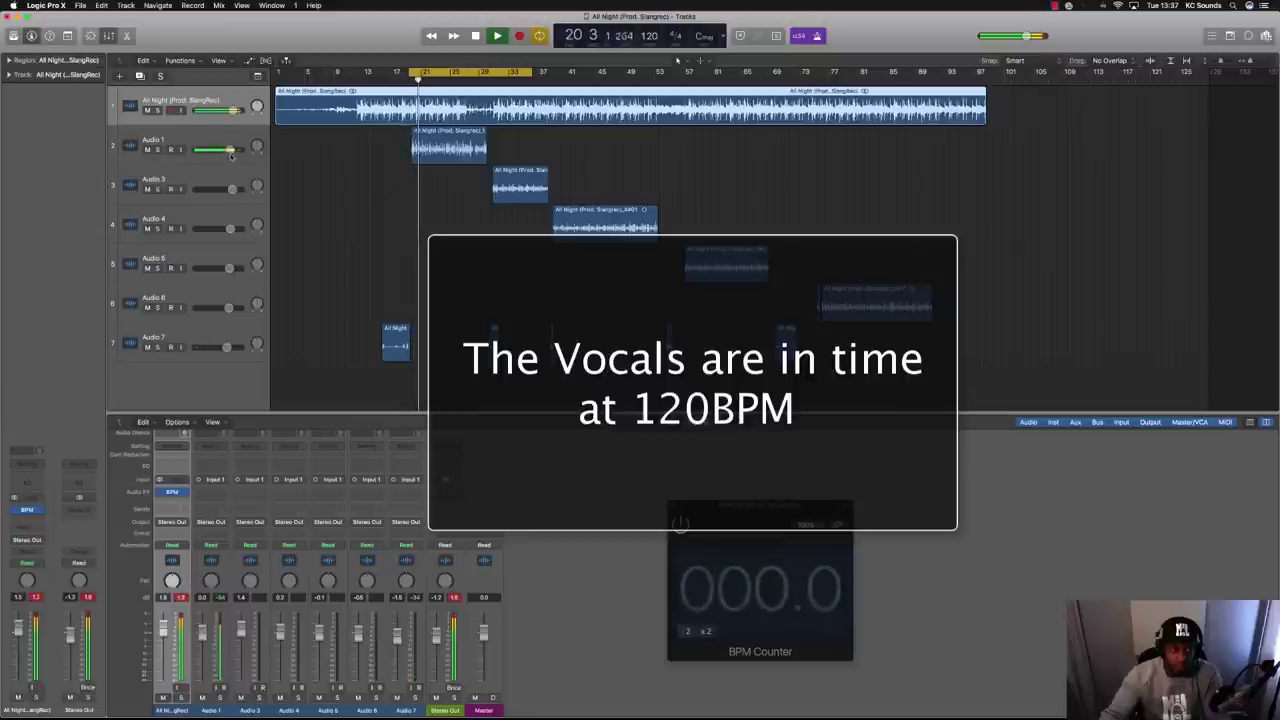
key(space)
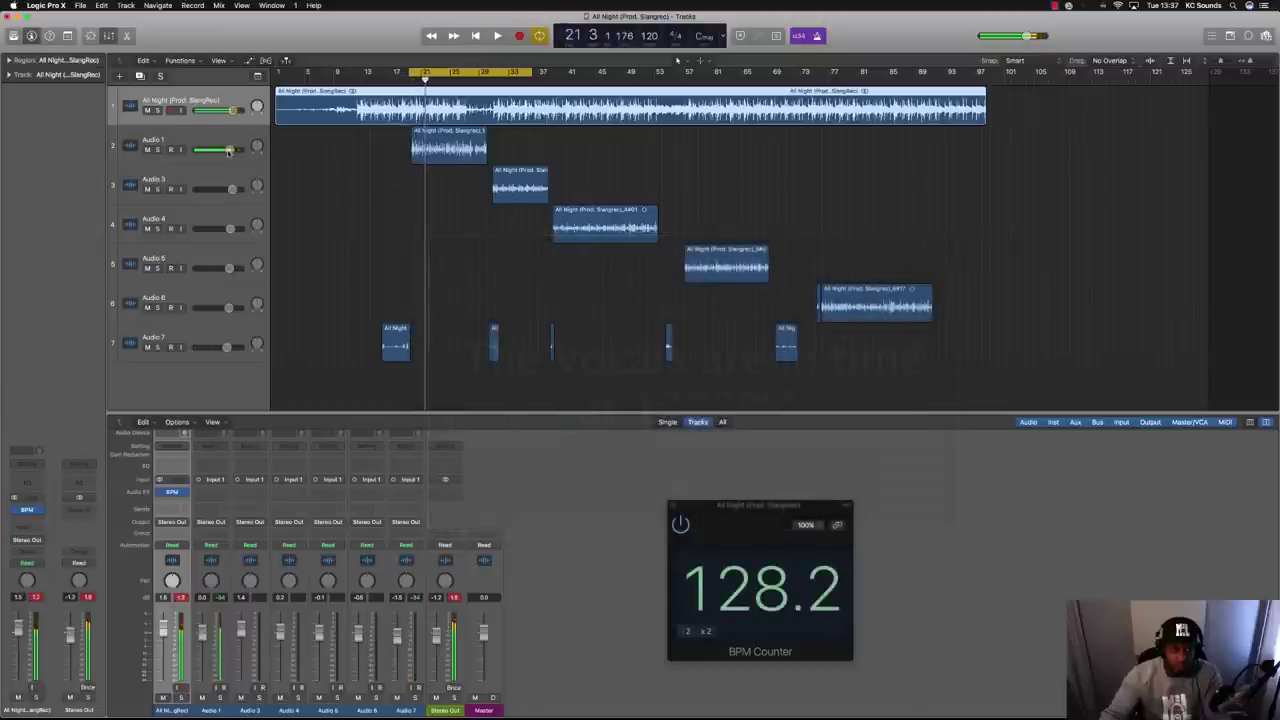
Step: Try a project tempo of 128 BPM with the regions unlocked, audition the cycled section and undo the tempo change
double_click(649, 36)
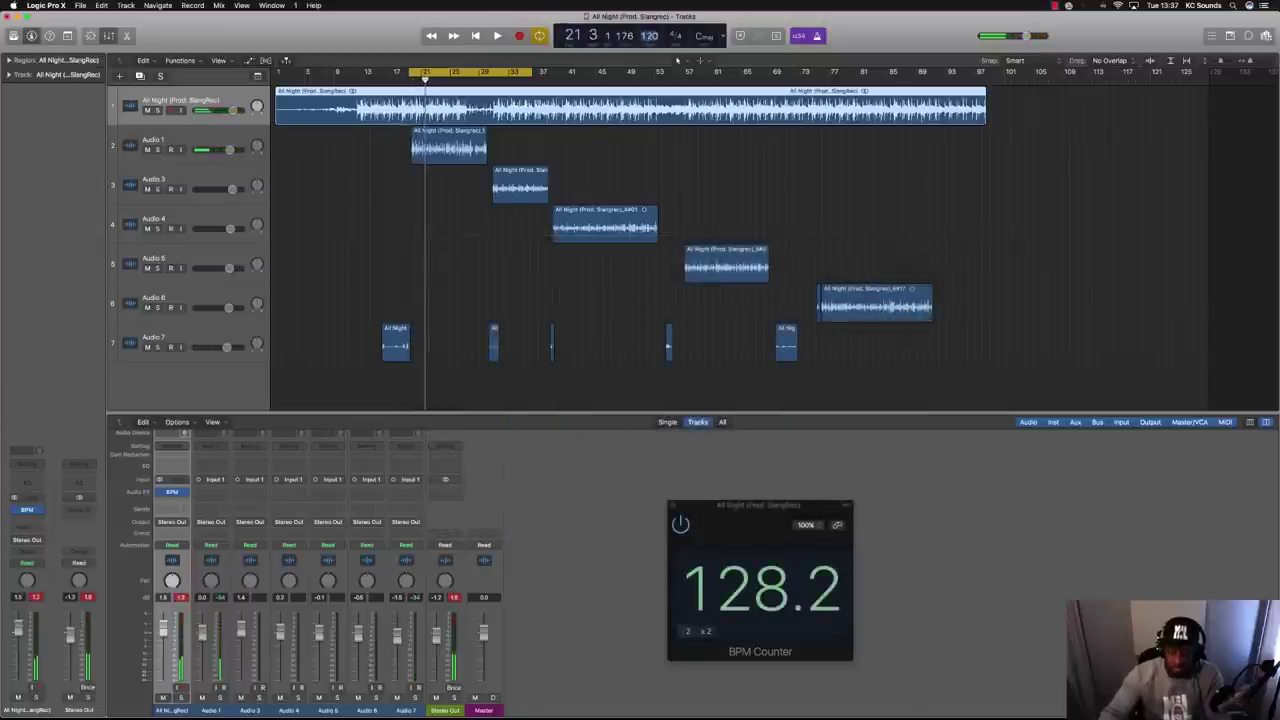
text(128)
key(Return)
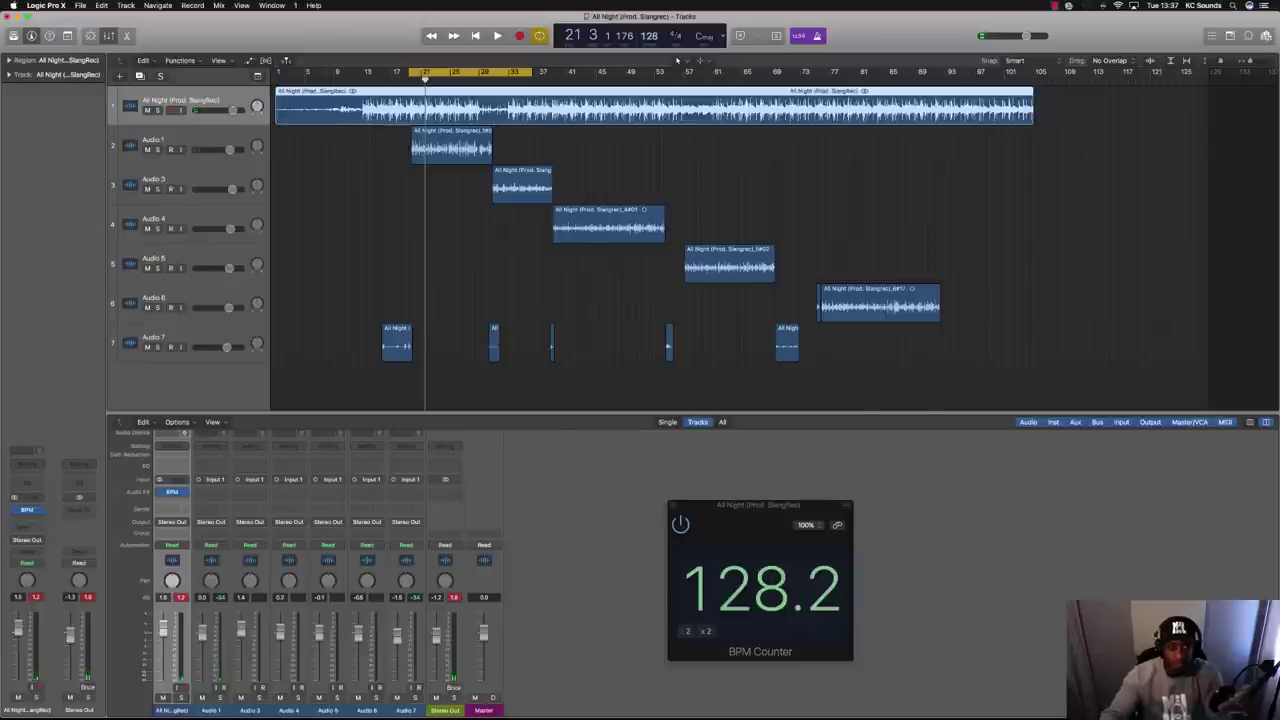
key(space)
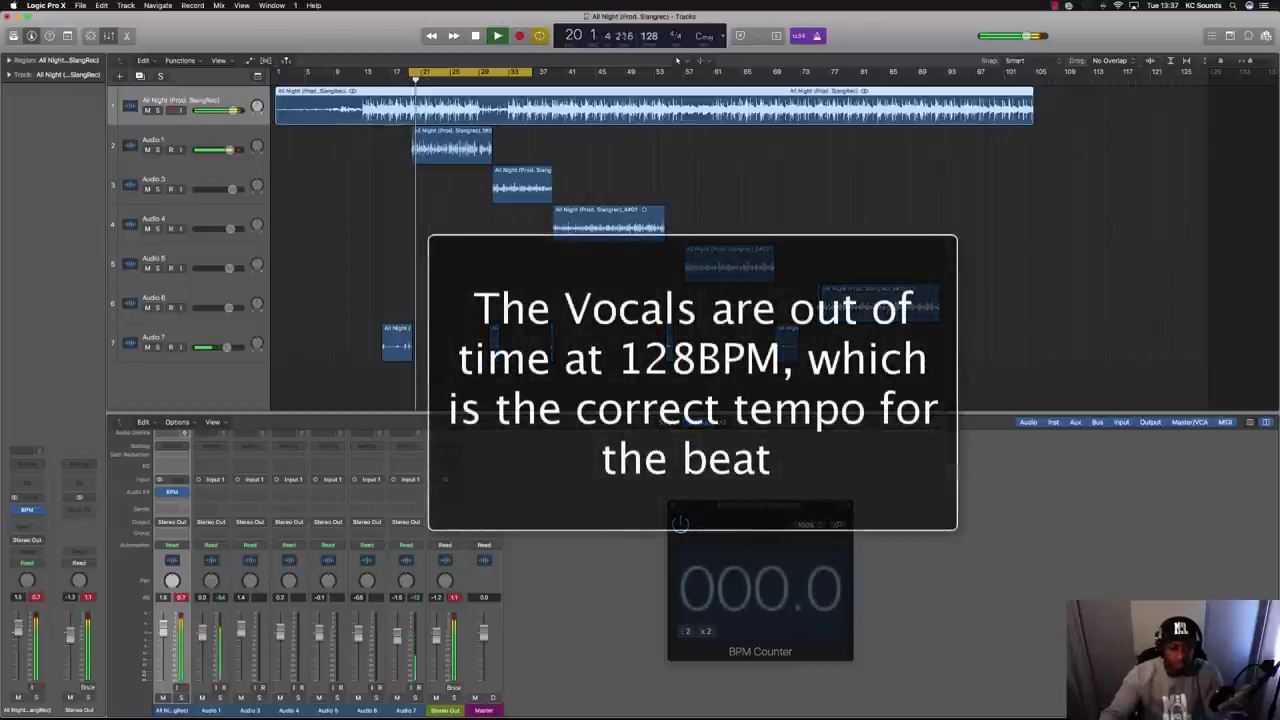
key(space)
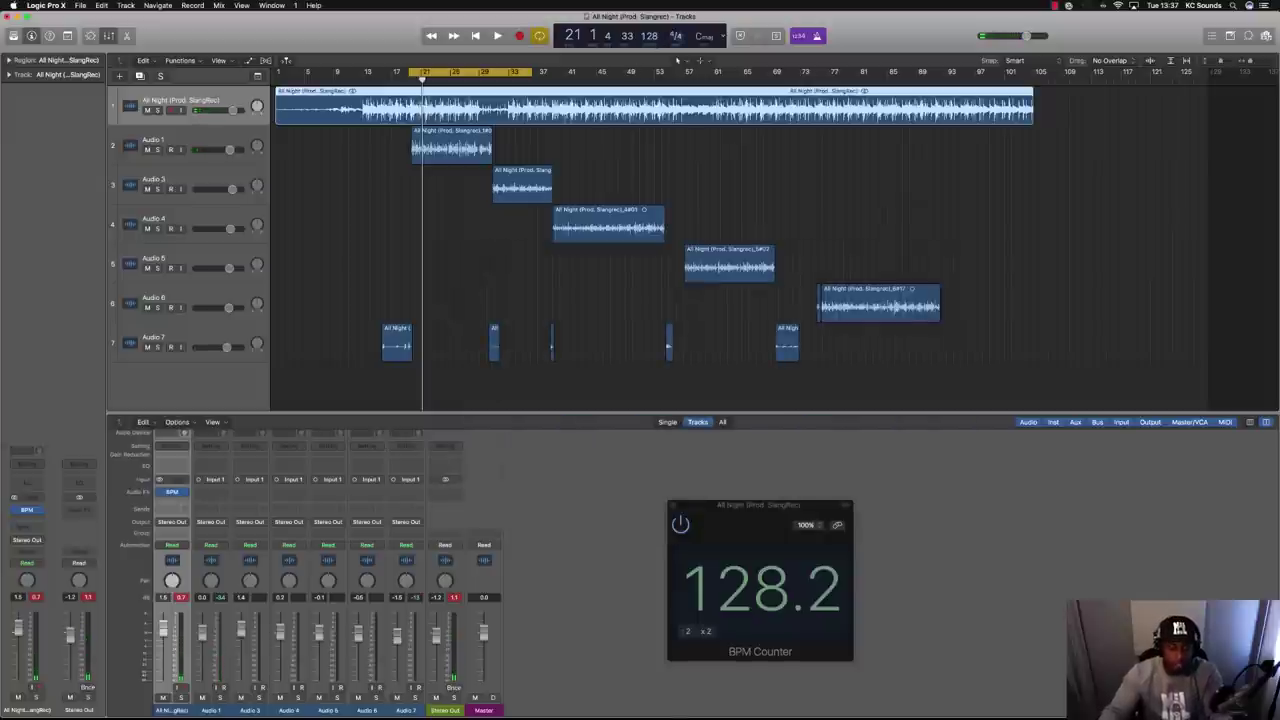
key(super+z)
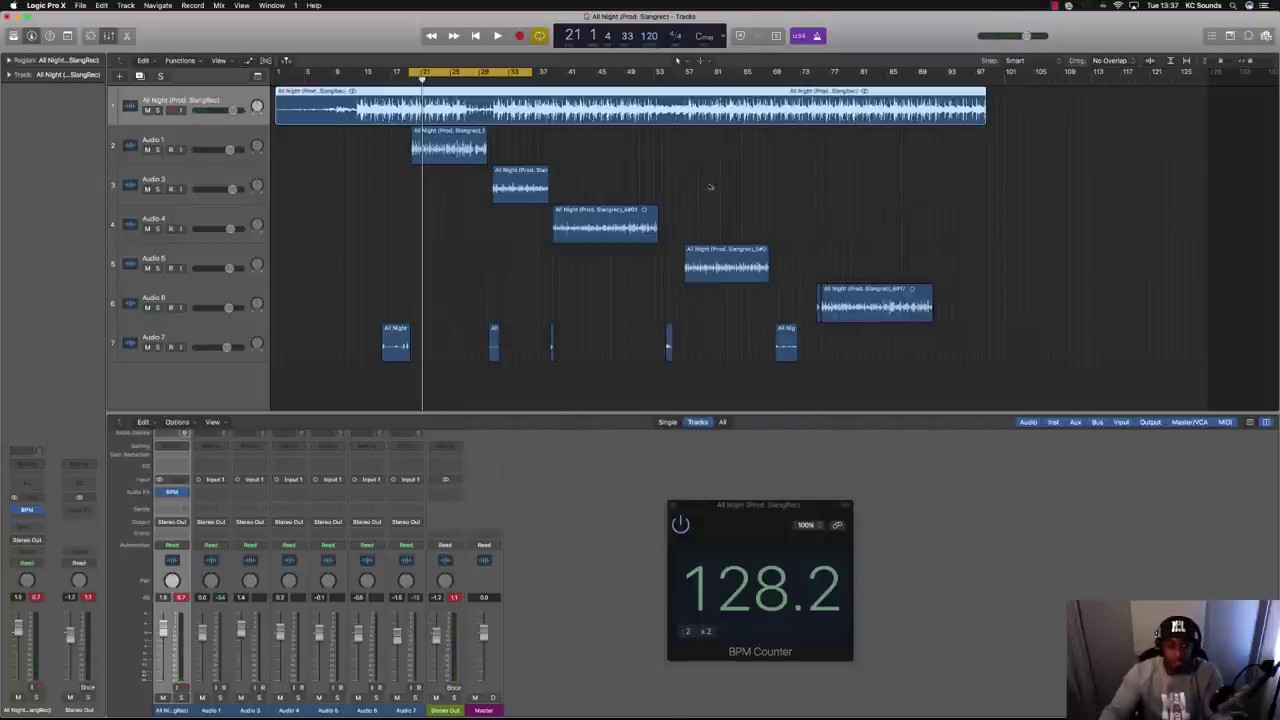
Step: Select all regions in the project and lock their SMPTE positions
scroll(748, 189, down, 2)
scroll(749, 191, right, 4)
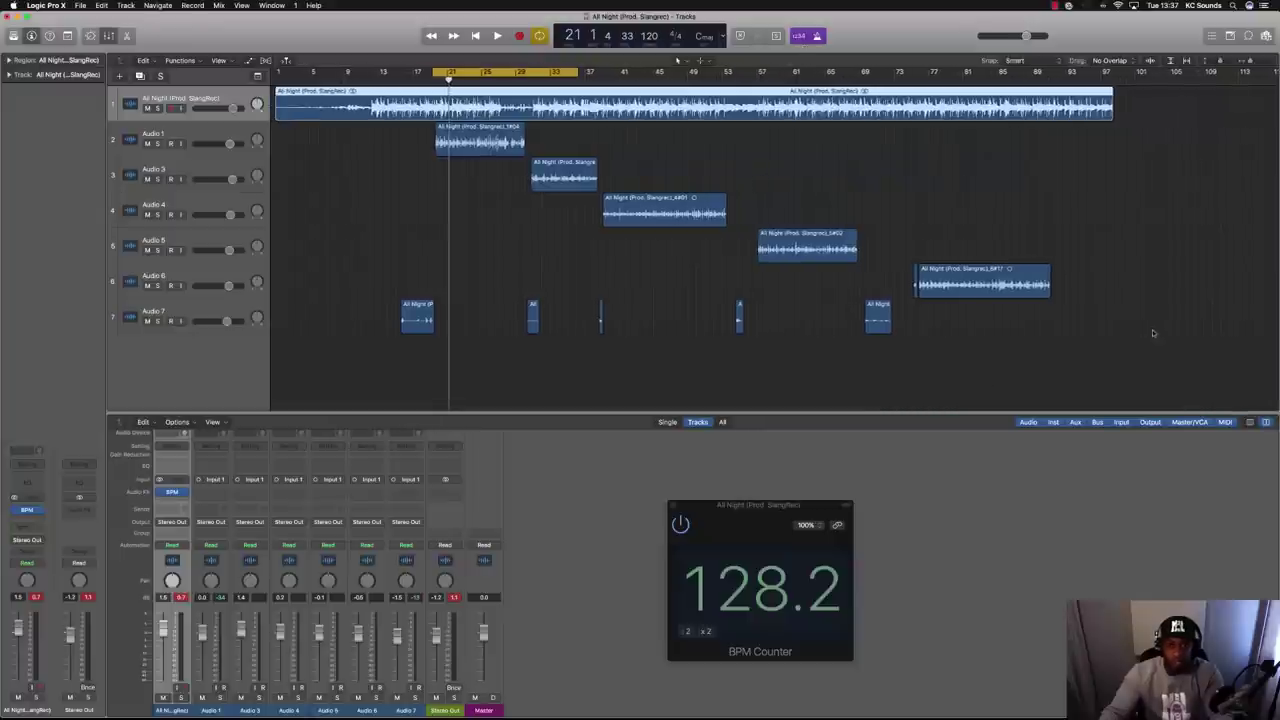
key(super+a)
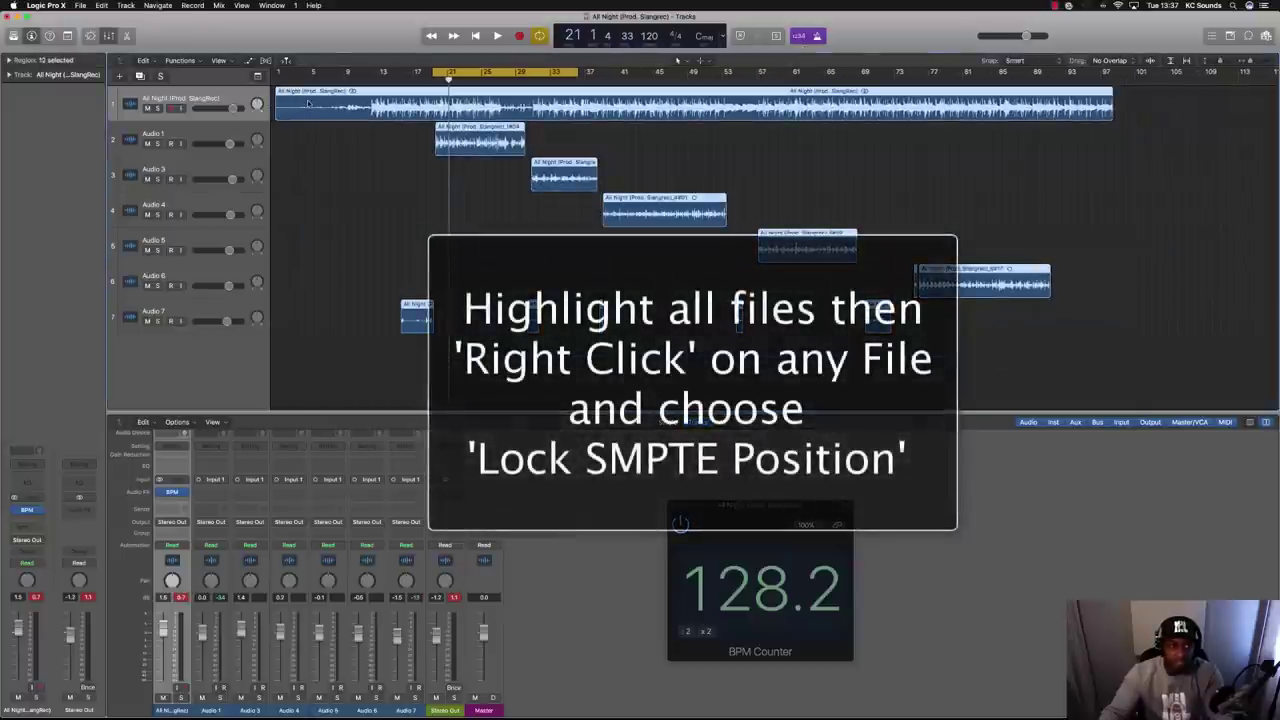
right_click(309, 103)
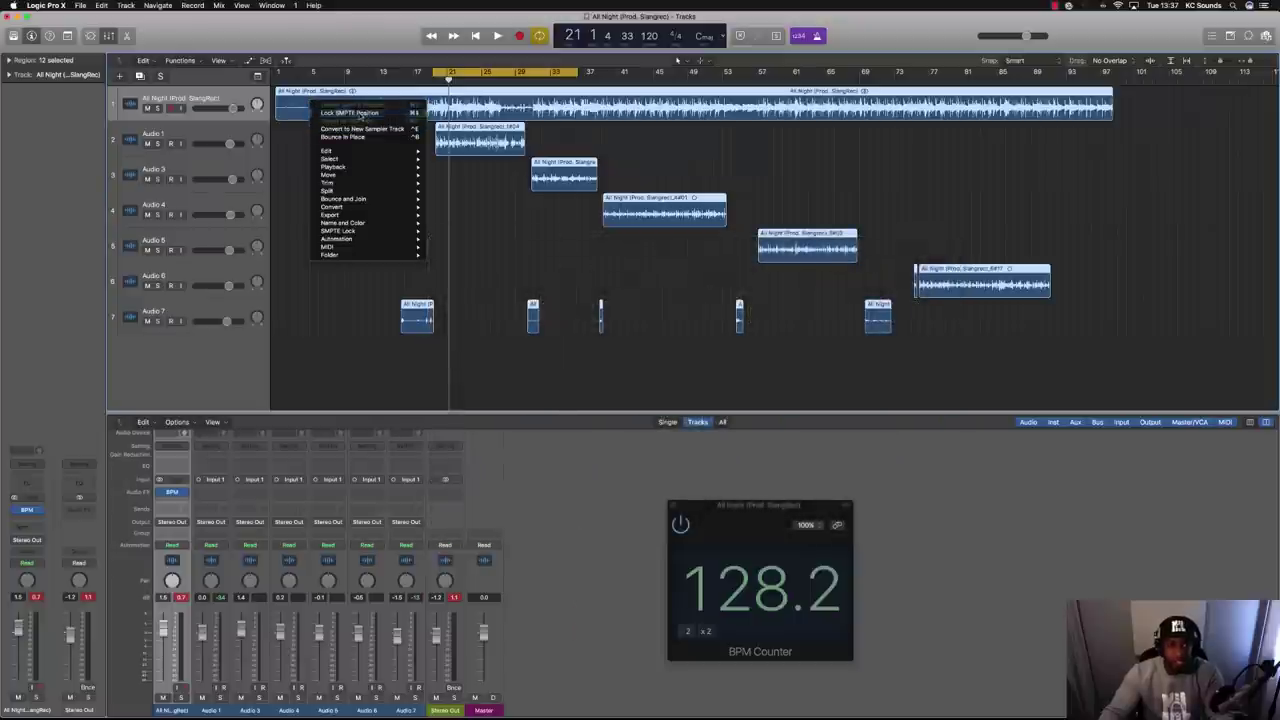
click(360, 114)
scroll(389, 228, up, 3)
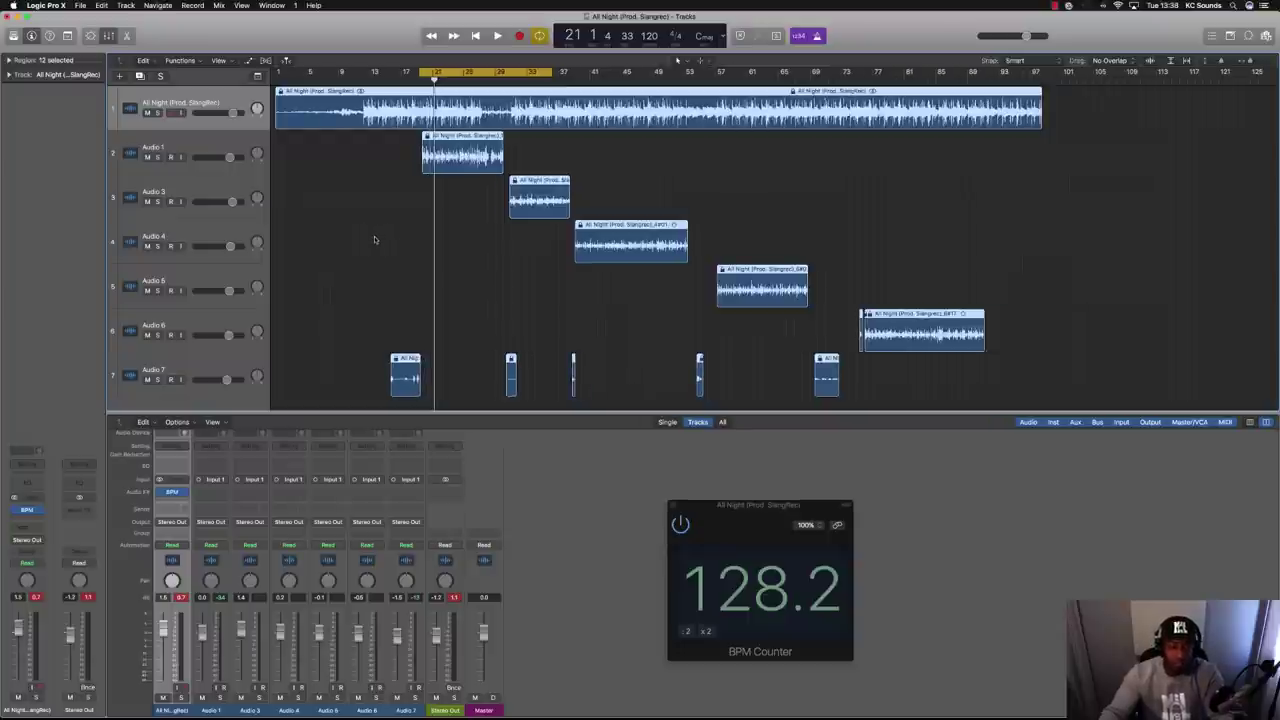
scroll(416, 243, down, 2)
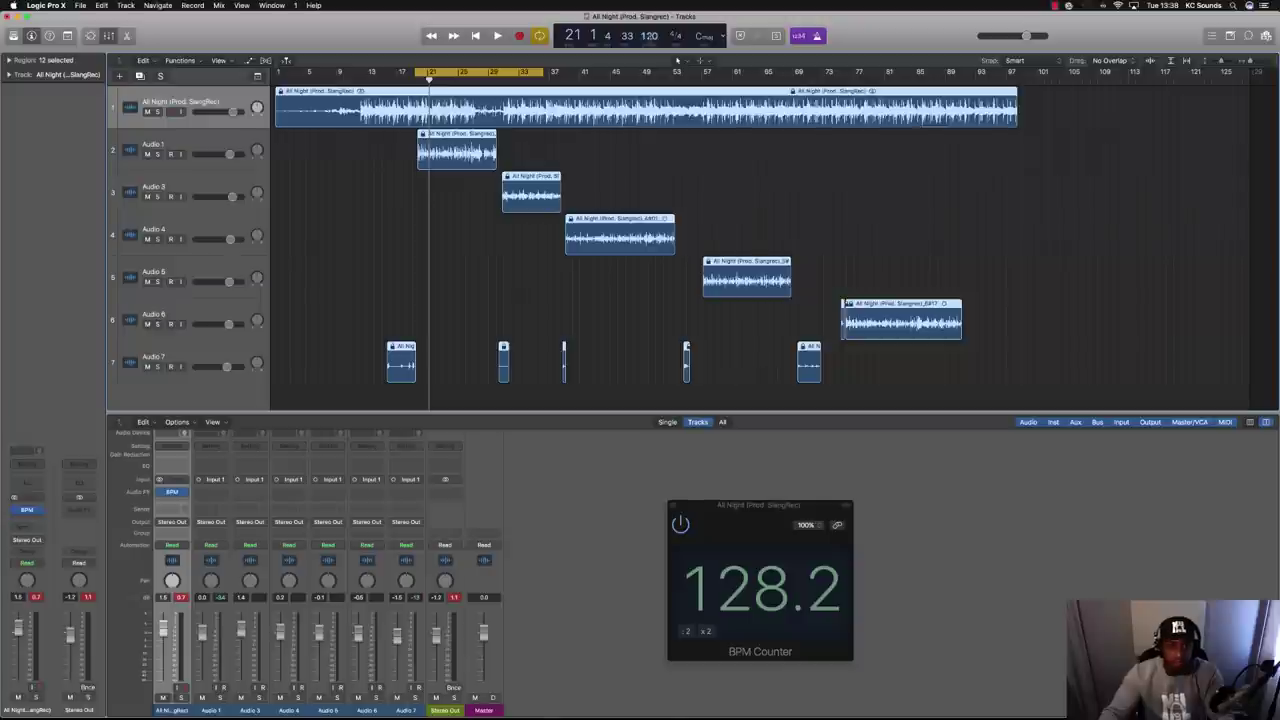
Step: Set the project tempo to 128 BPM with the regions SMPTE-locked and play the vocal section
double_click(649, 36)
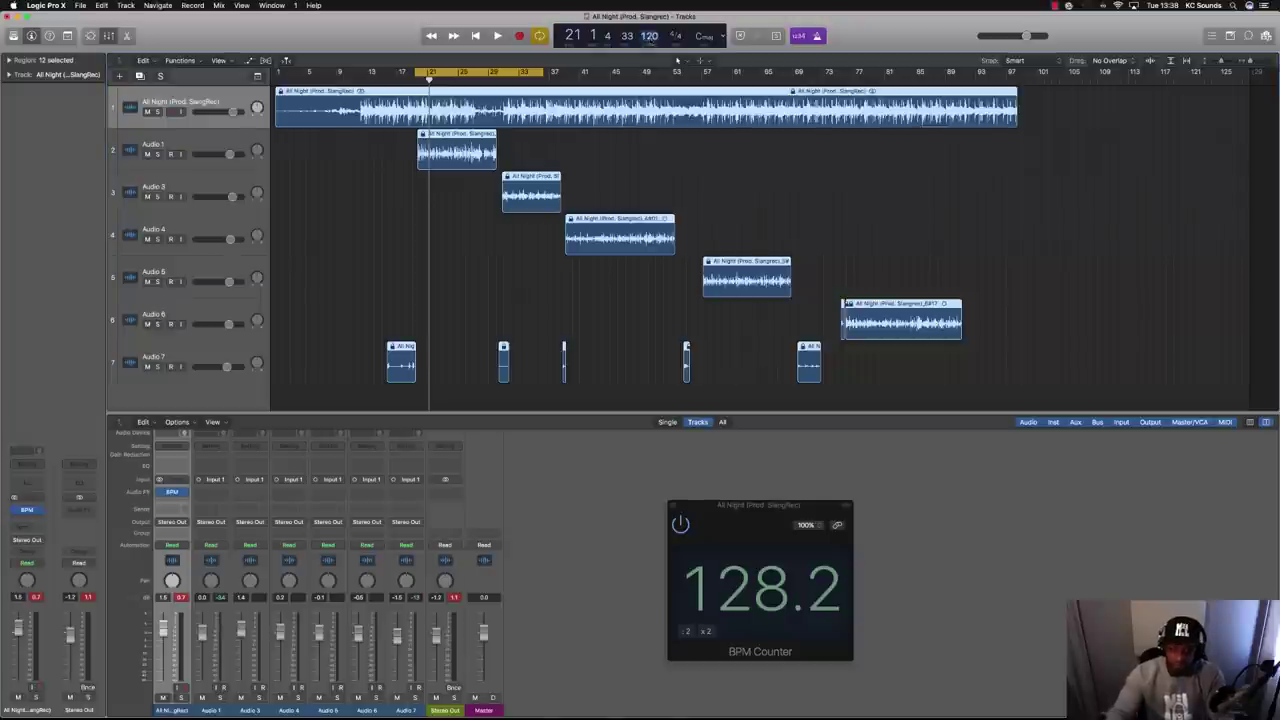
text(128)
key(Return)
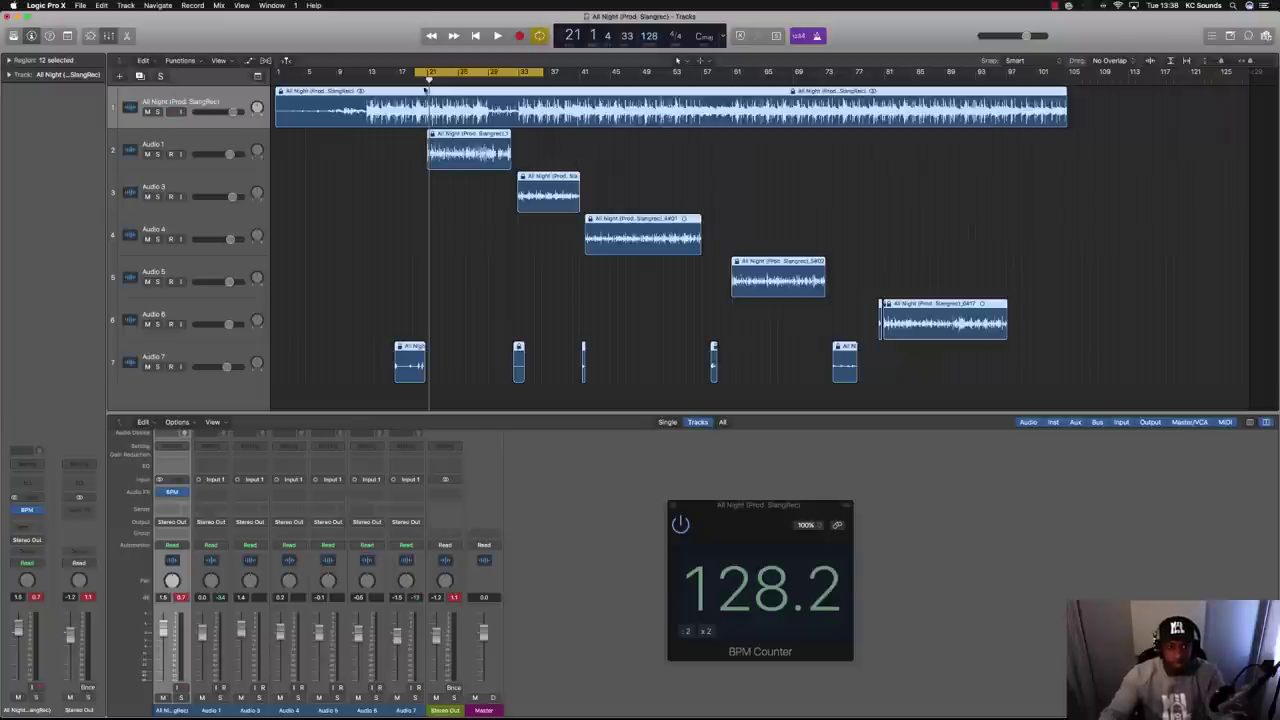
key(space)
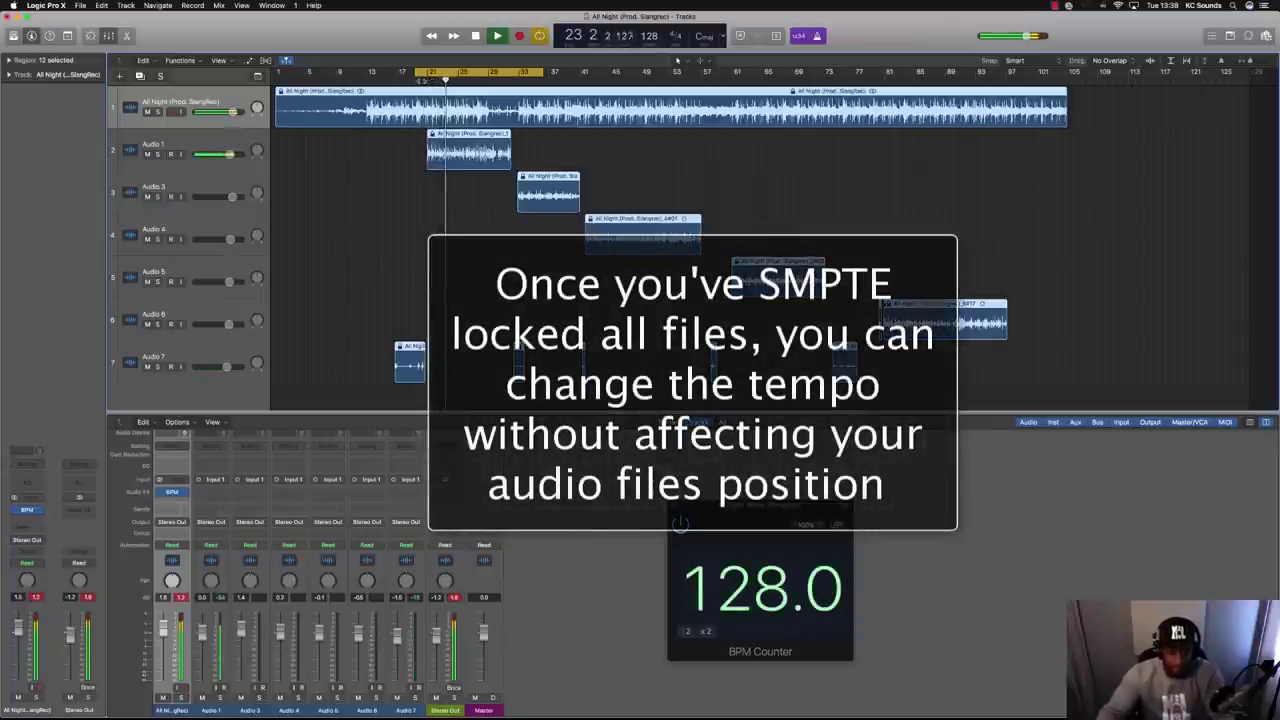
key(space)
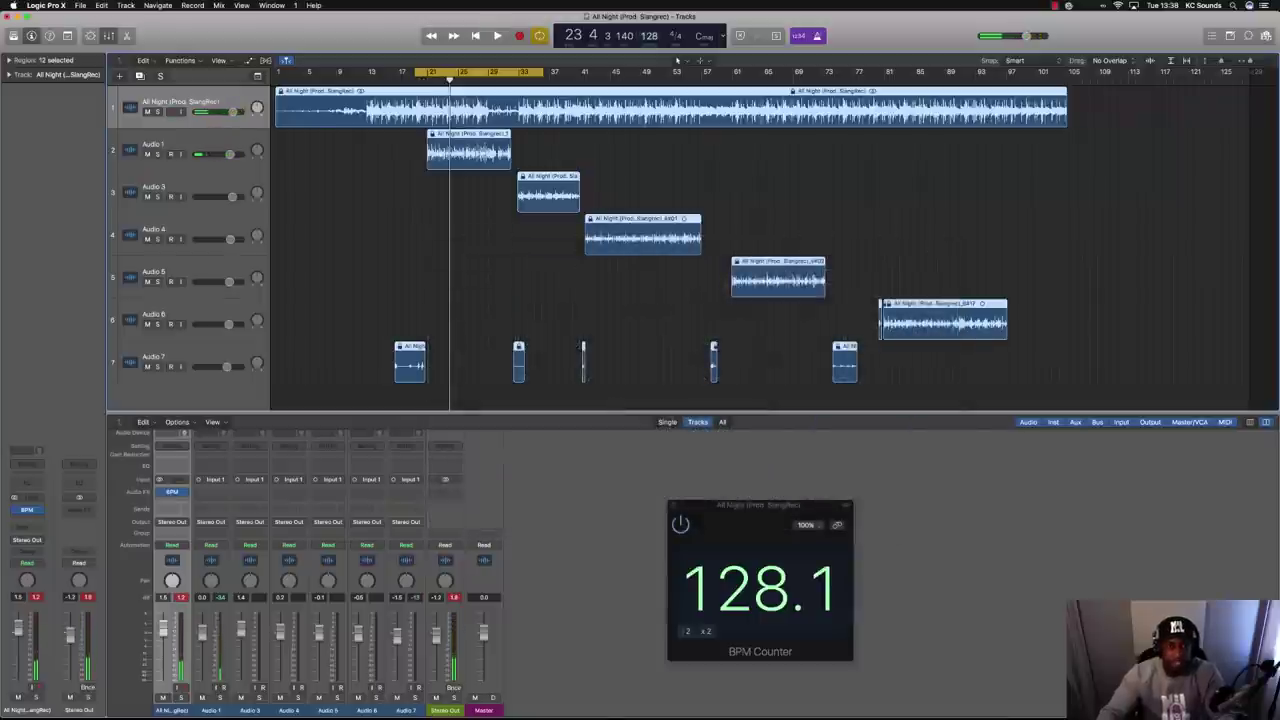
Step: Set the project tempo to 120 BPM and play the vocal section with the locked regions
text(120)
key(Return)
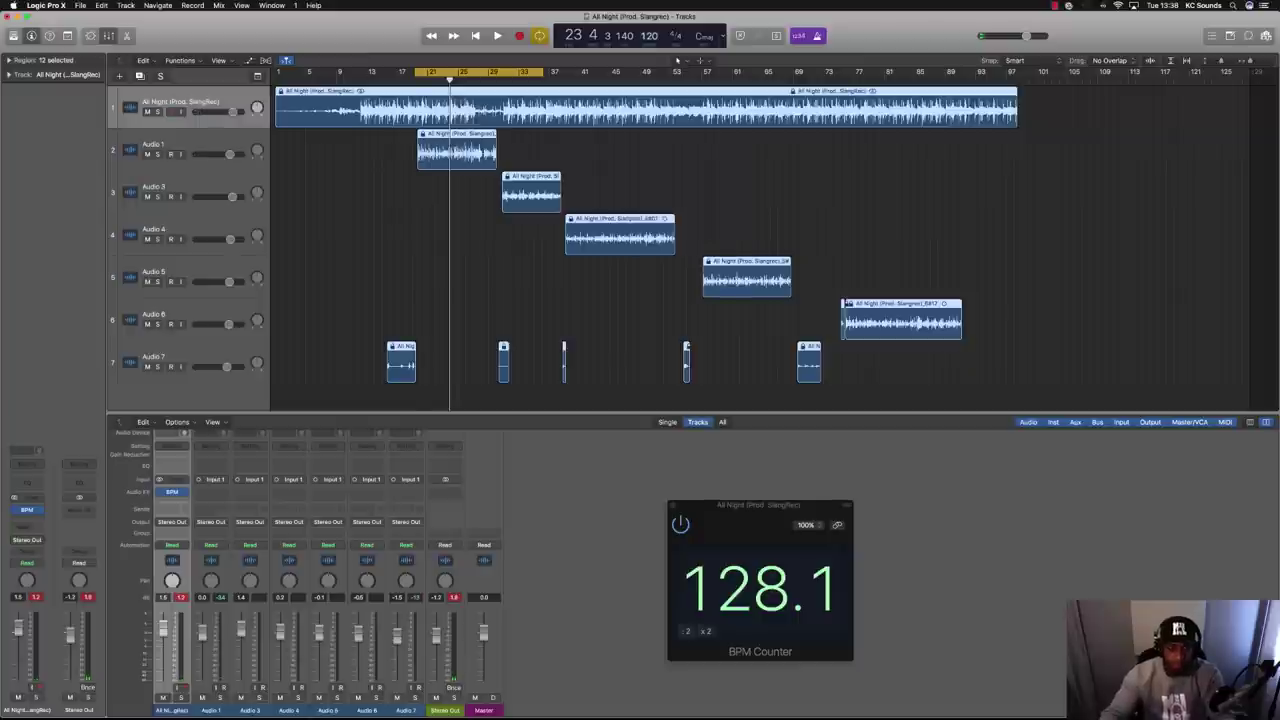
key(space)
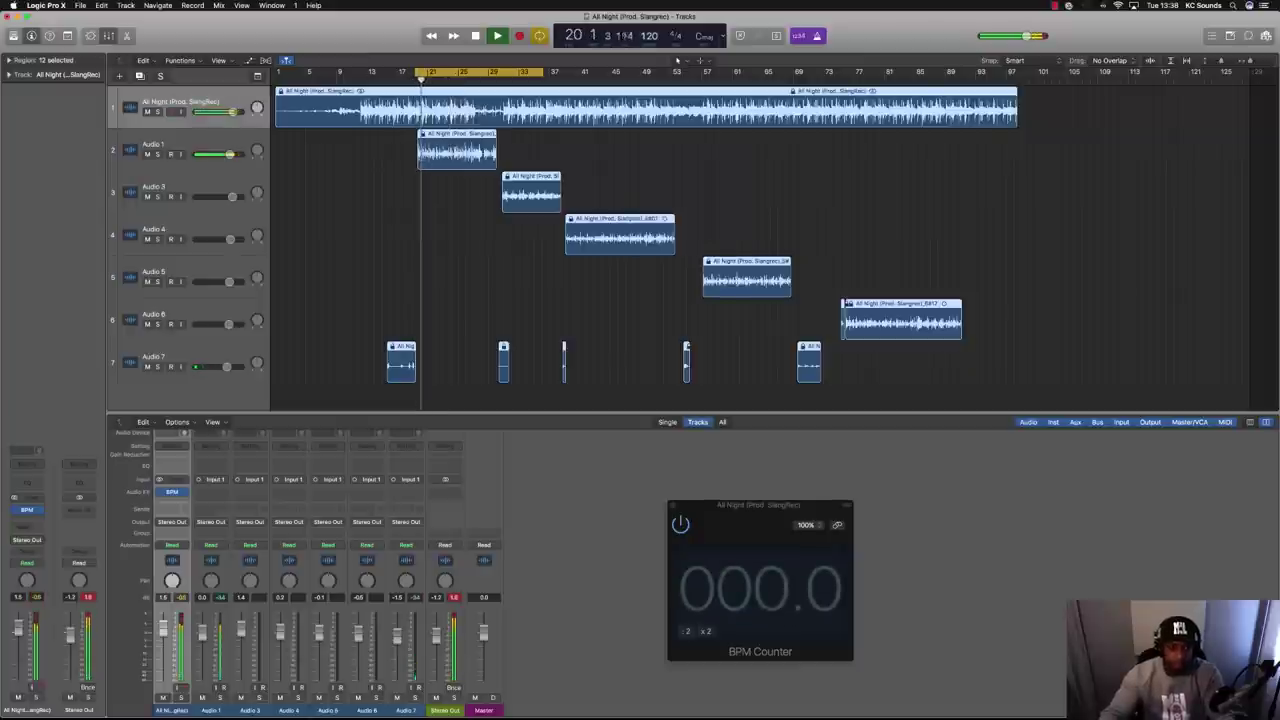
key(space)
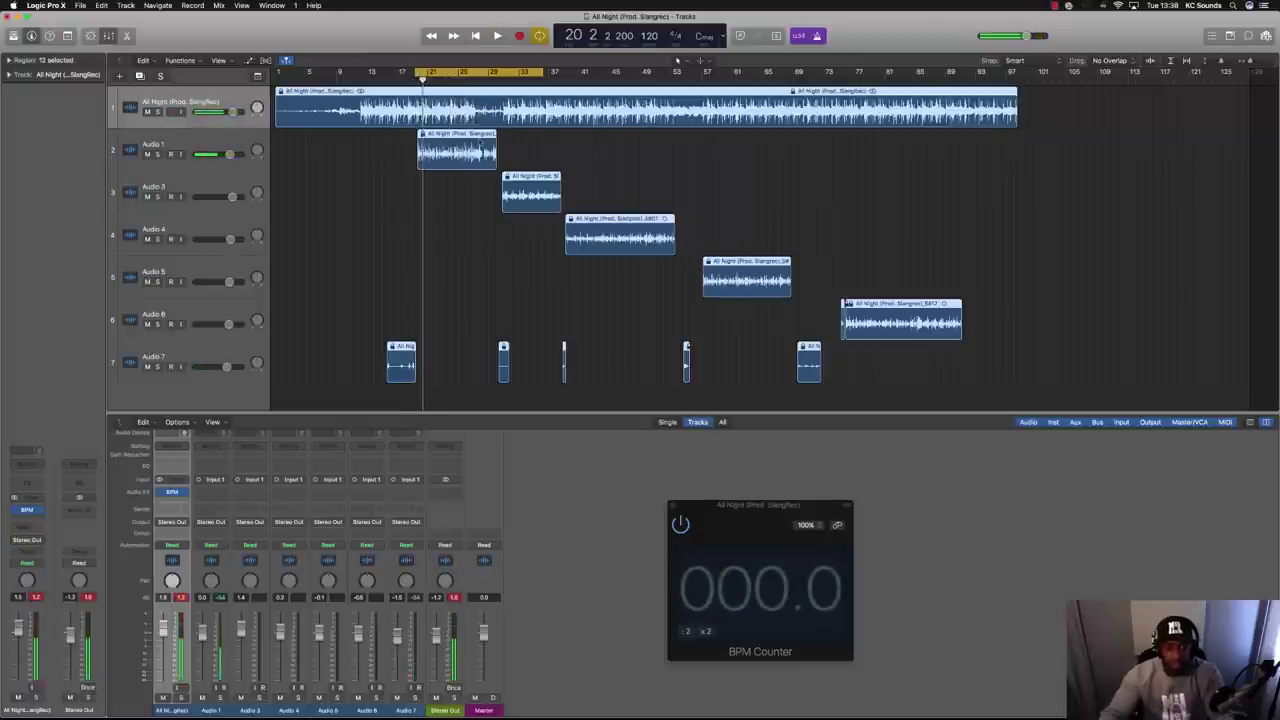
Step: Unlock the SMPTE positions of all regions and audition the project at a tempo of 128 BPM
right_click(436, 133)
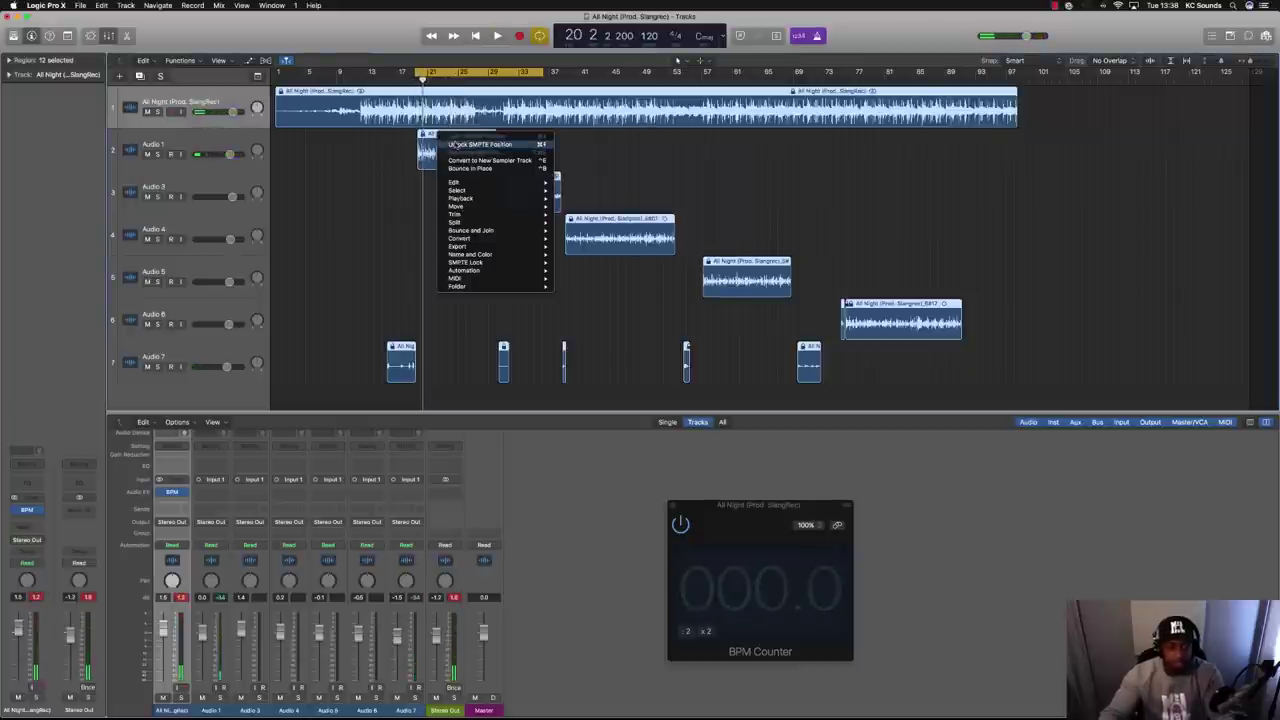
click(456, 147)
double_click(649, 36)
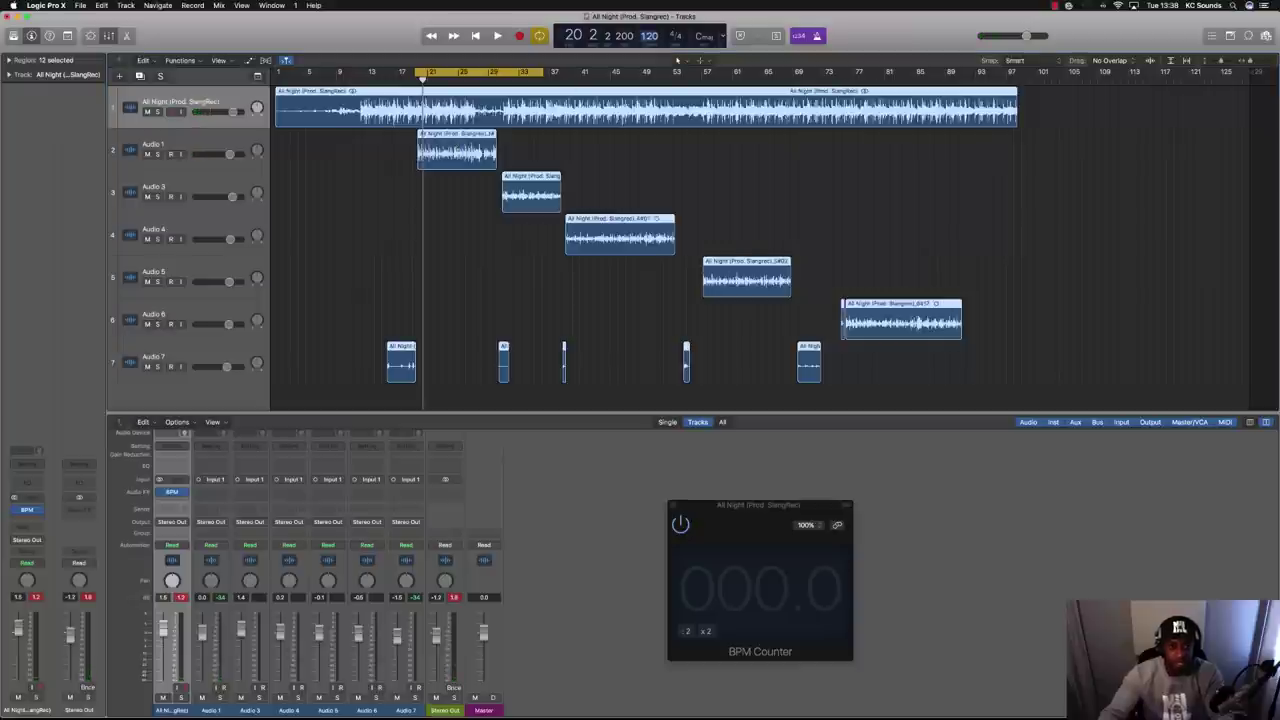
text(128)
key(Return)
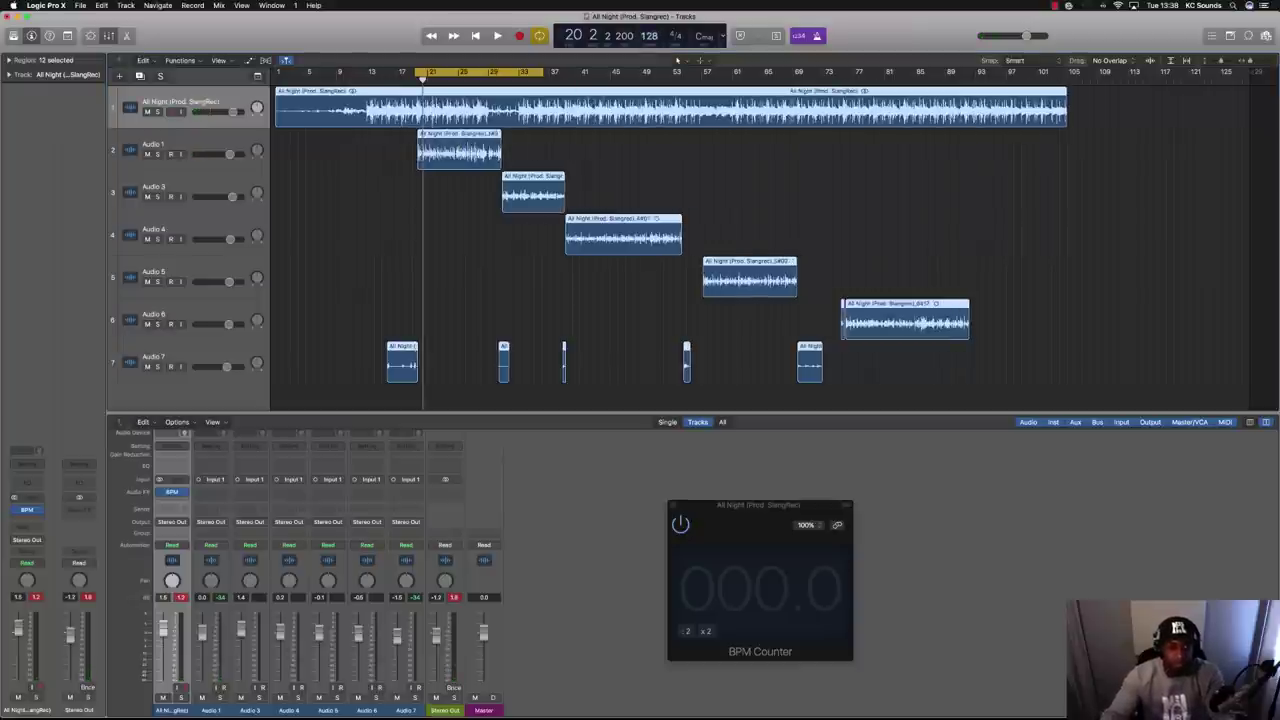
key(space)
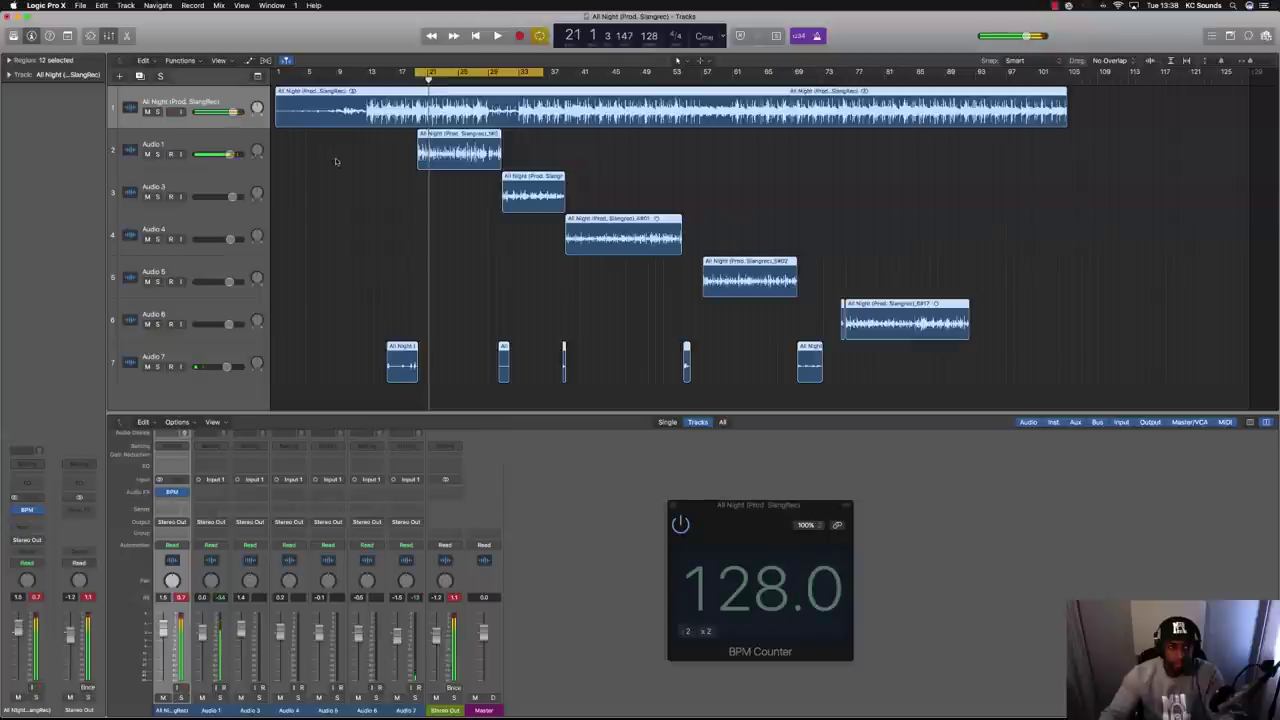
Step: Select all beat and vocal regions across the seven tracks and lock their SMPTE positions
click(235, 145)
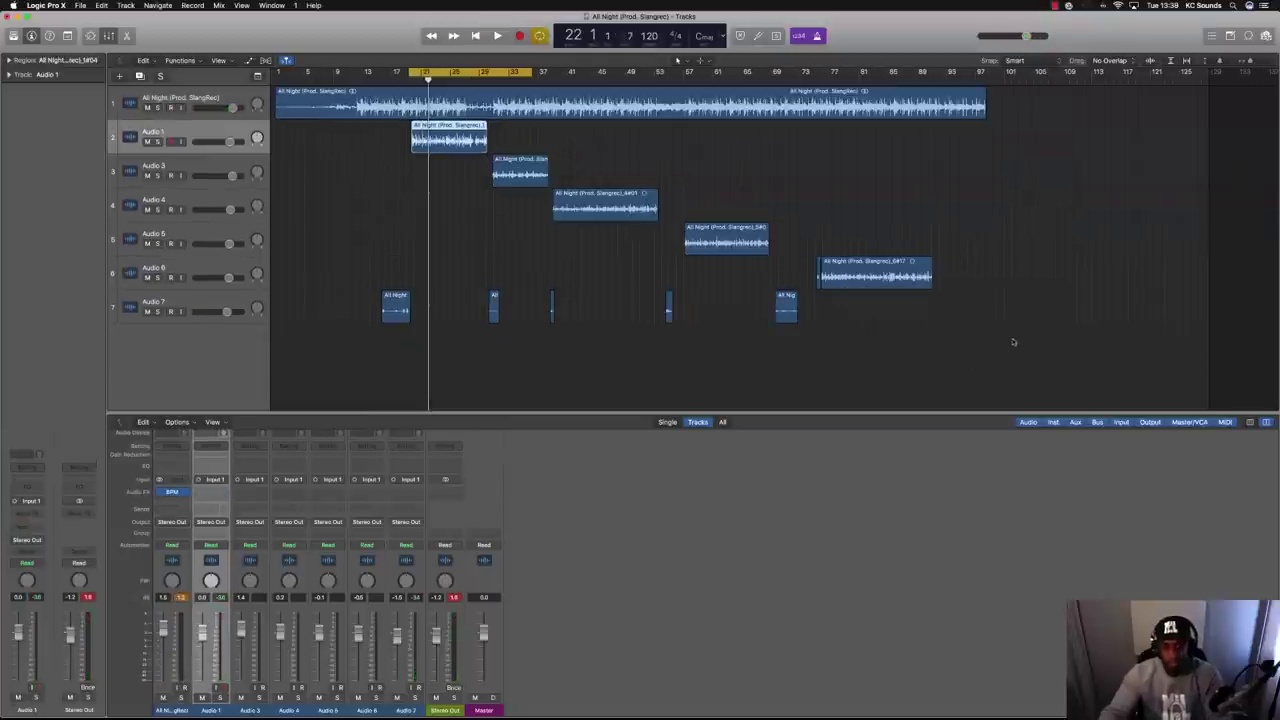
drag(1013, 342, 294, 97)
right_click(309, 92)
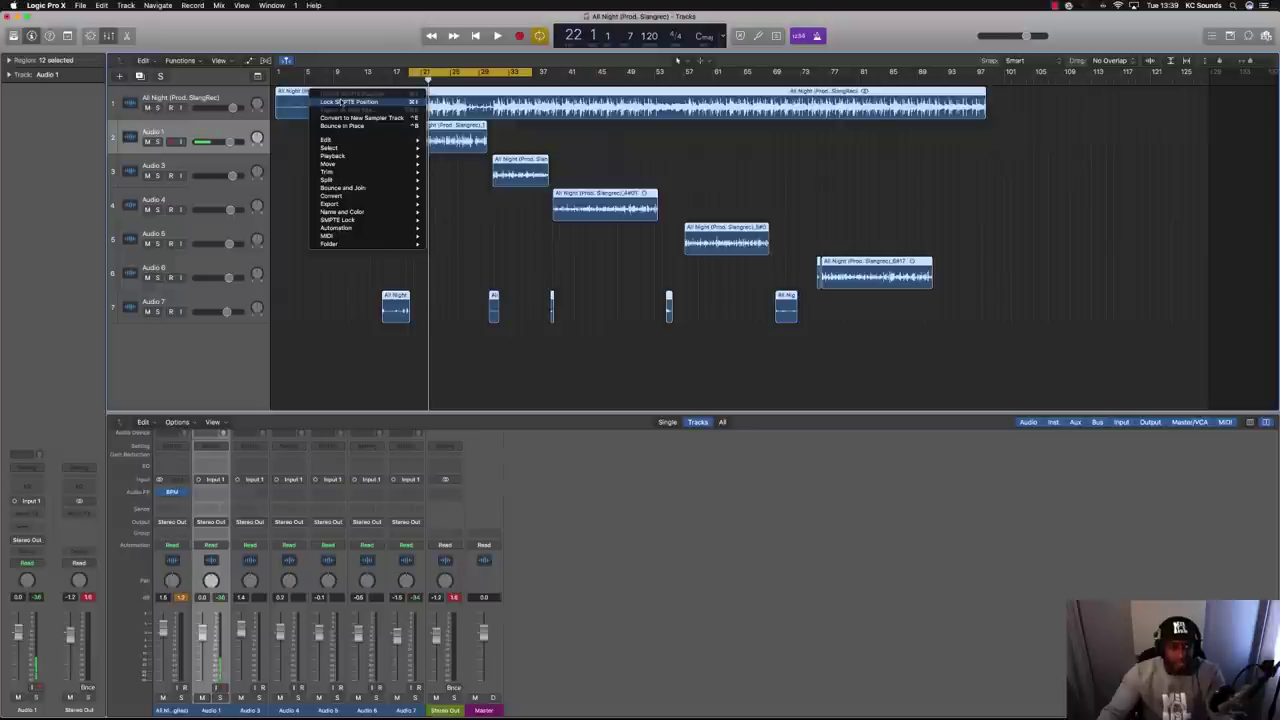
click(340, 102)
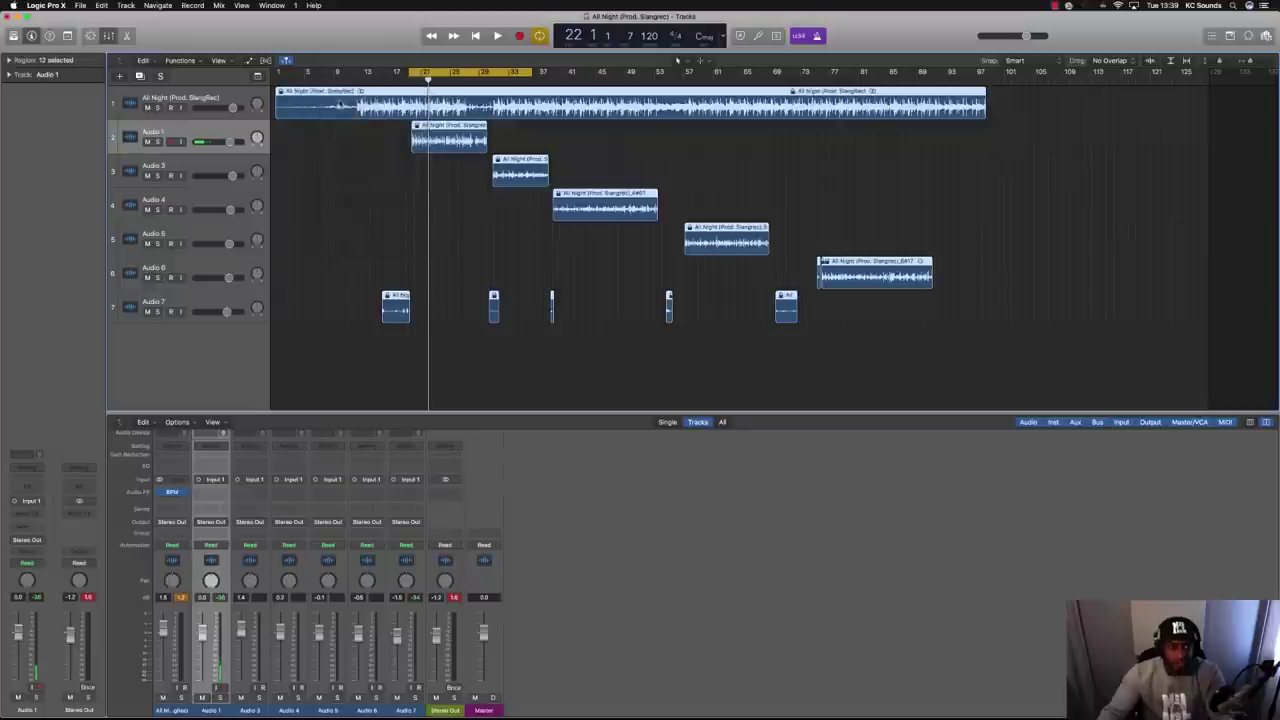
Step: Set the project tempo to 128 BPM with all regions locked in position
double_click(649, 36)
text(1)
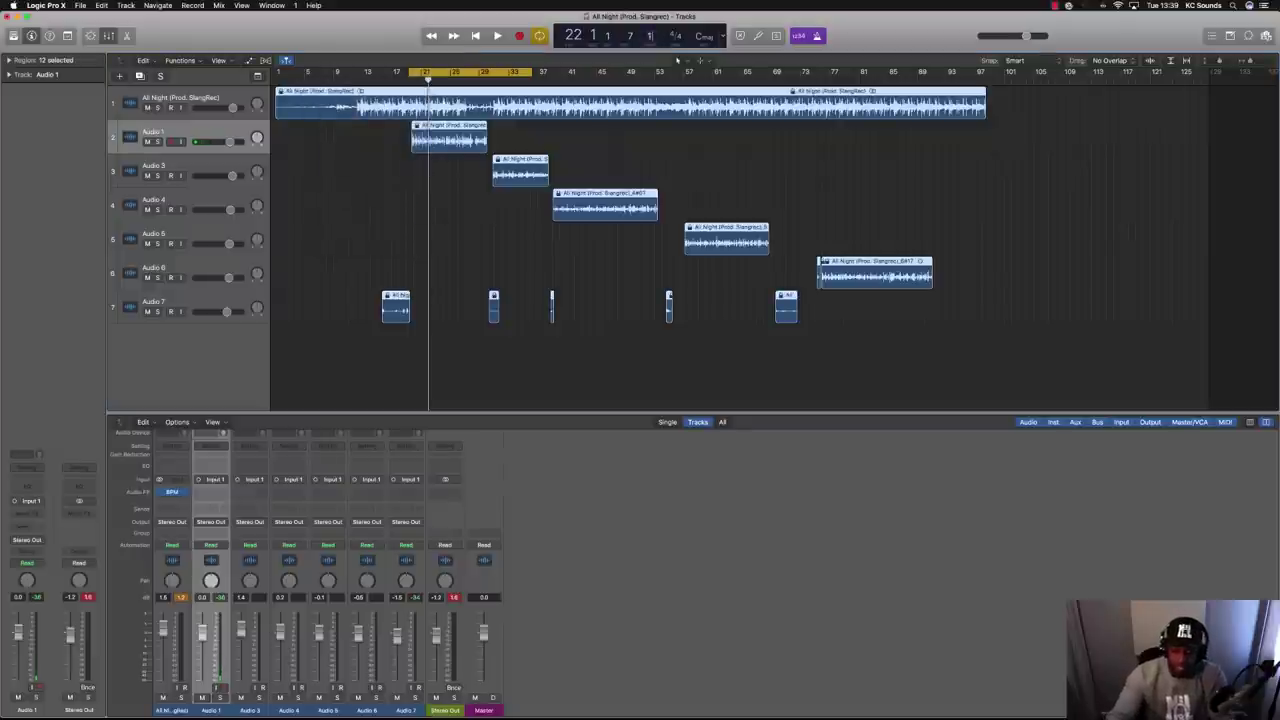
text(28)
key(Return)
scroll(692, 181, up, 2)
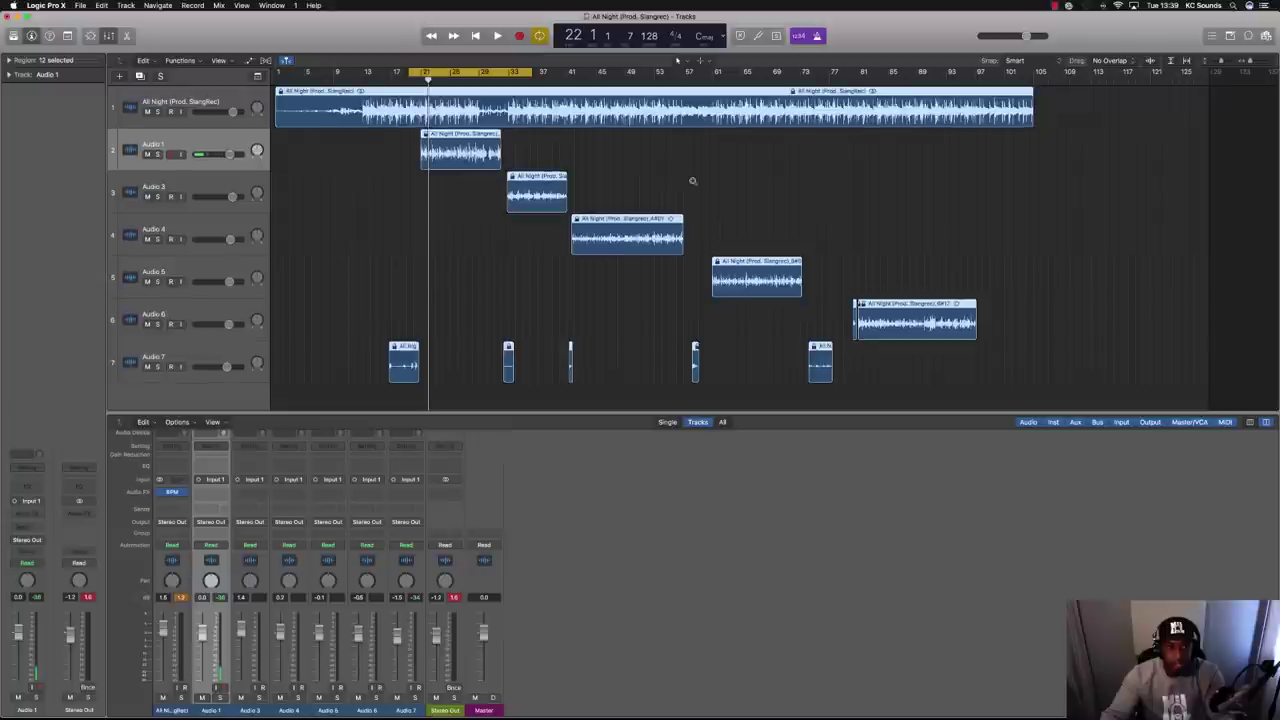